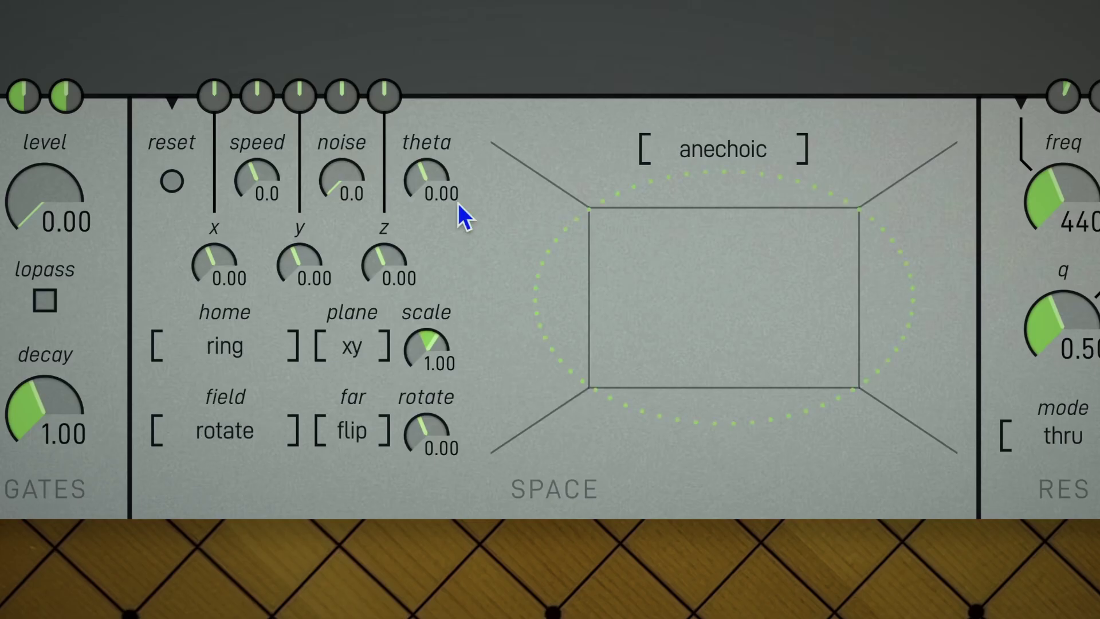
# - Sweep the Space theta knob up and down to swing the room view around
pyautogui.scroll(10, 459, 203)
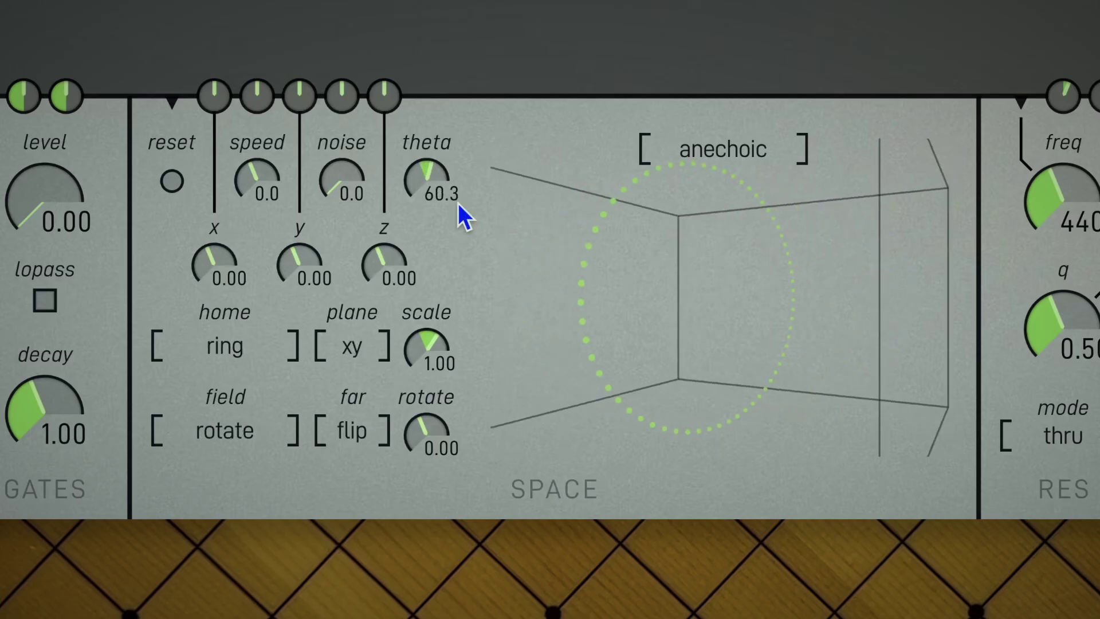
pyautogui.scroll(9, 458, 204)
pyautogui.scroll(-17, 458, 204)
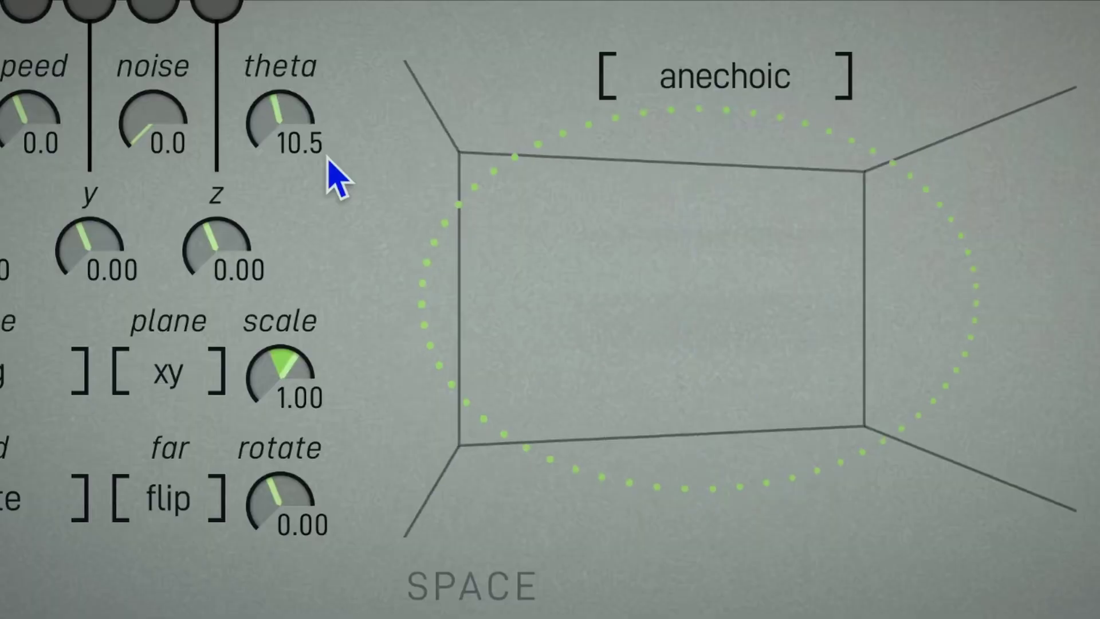
pyautogui.scroll(-20, 338, 177)
pyautogui.scroll(1, 338, 177)
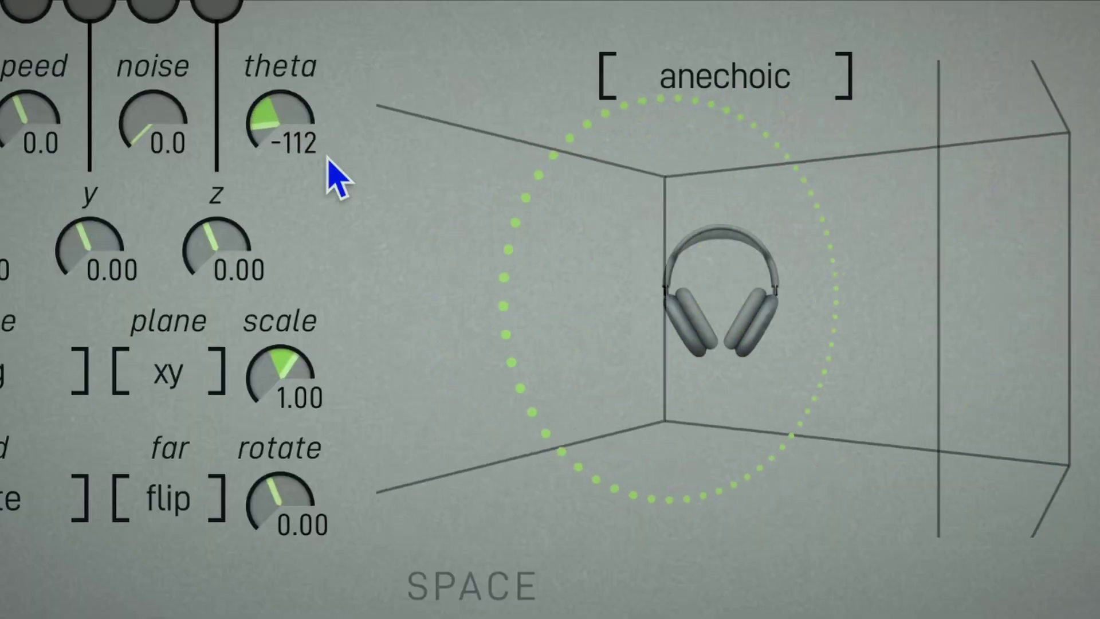
pyautogui.scroll(11, 329, 163)
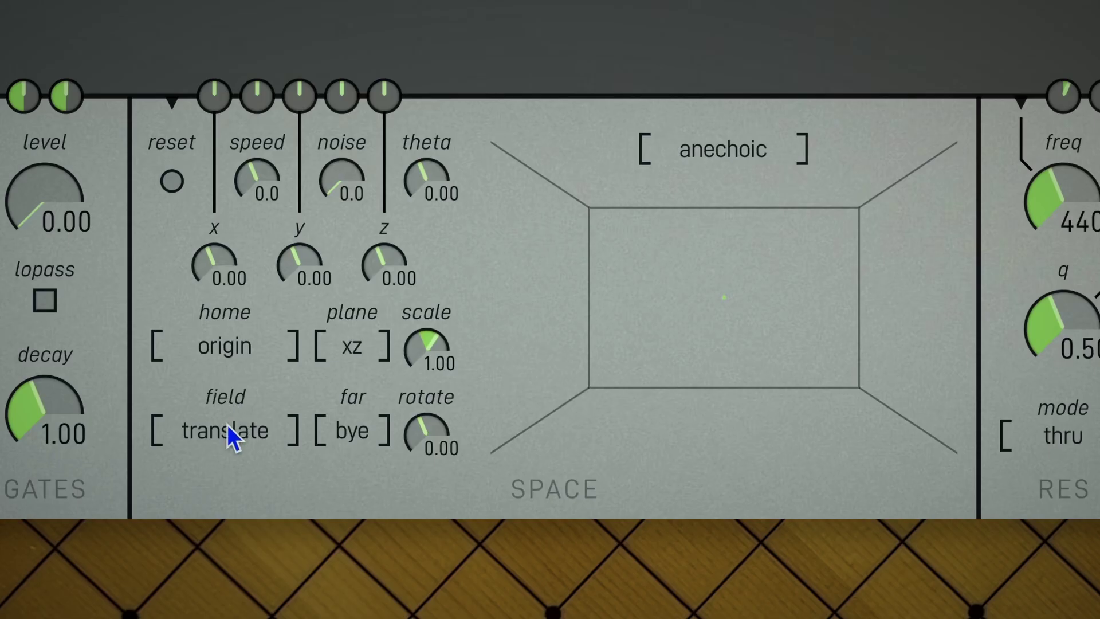
# - Cycle the partials' home shape through arc, nebula, origin and line, ending on grid
pyautogui.click(287, 359)
pyautogui.click(288, 359)
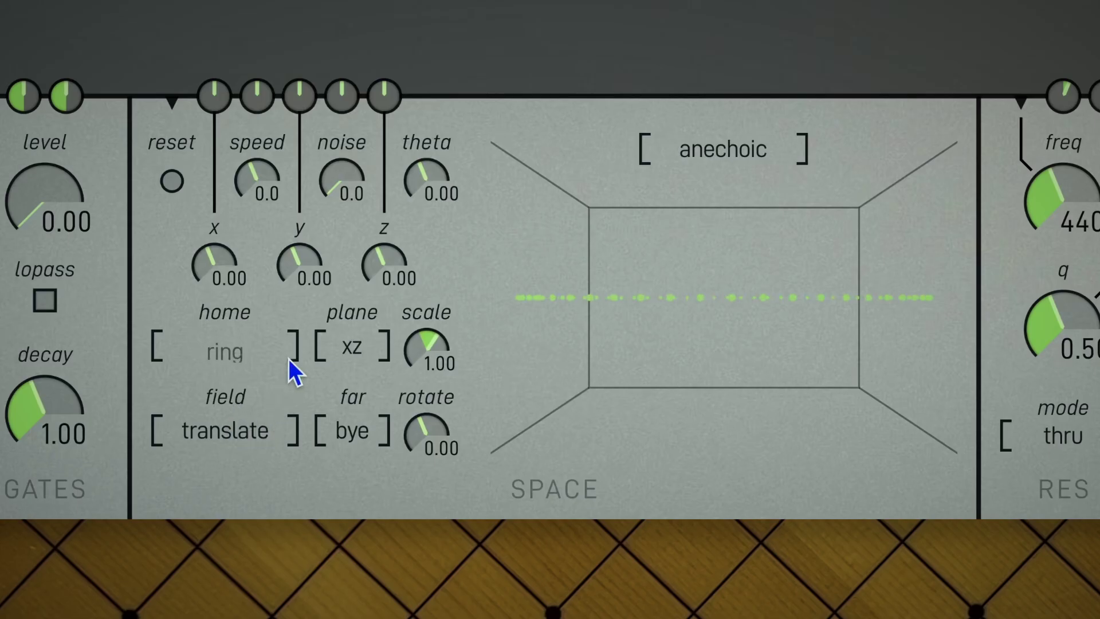
pyautogui.click(288, 358)
pyautogui.click(288, 359)
pyautogui.click(288, 359)
pyautogui.click(288, 359)
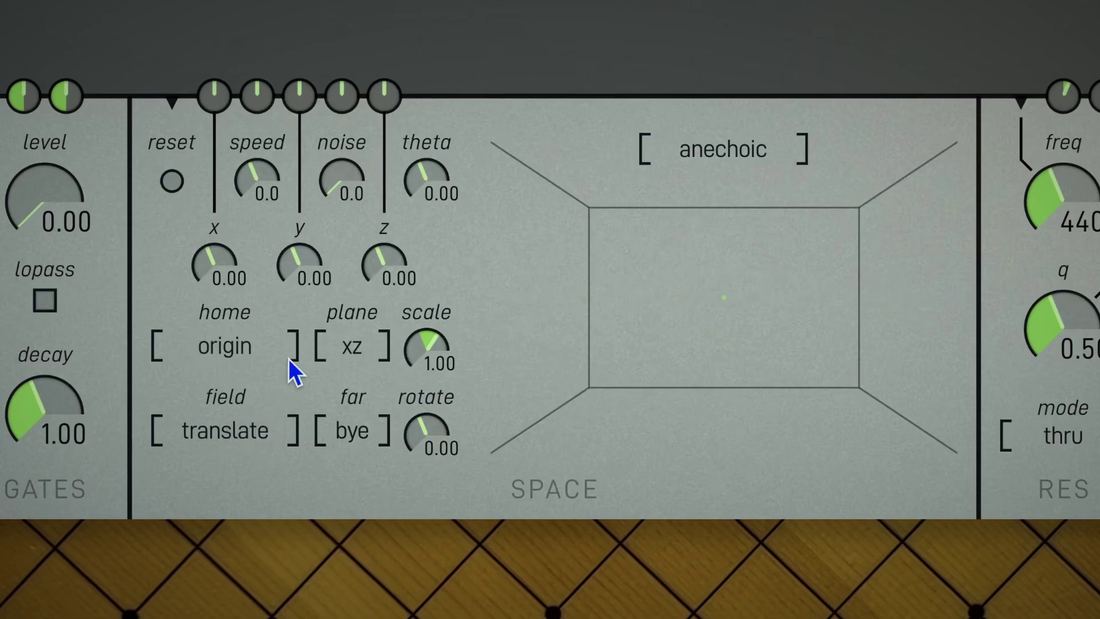
pyautogui.click(288, 359)
pyautogui.click(288, 358)
pyautogui.click(288, 359)
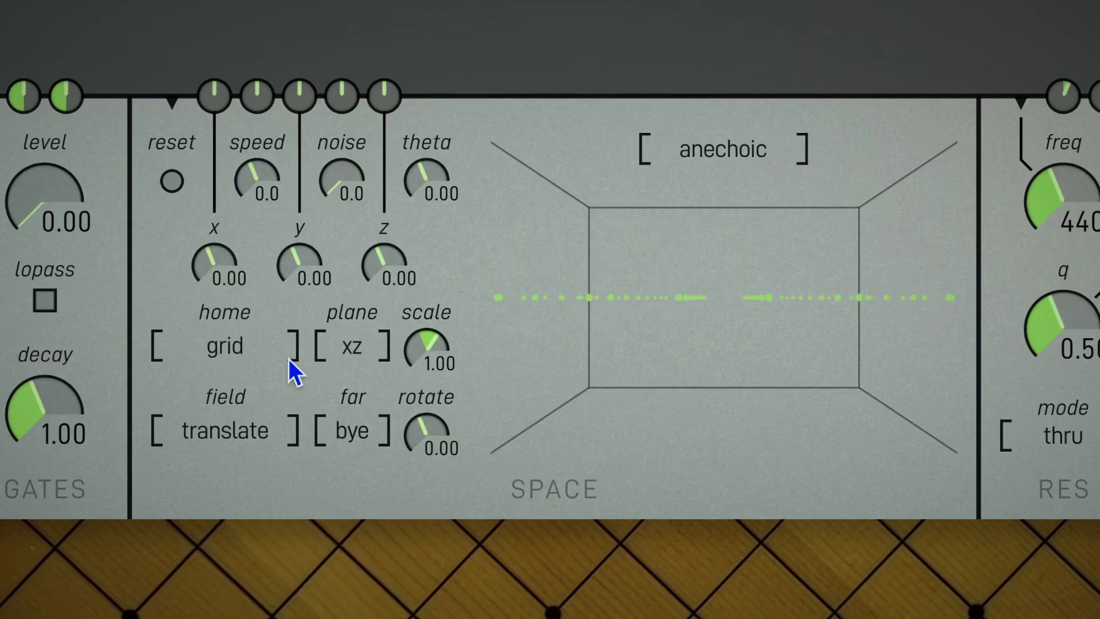
# - Put the grid on the xy plane, cycle the other planes, and raise field speed to 0.6
pyautogui.click(390, 360)
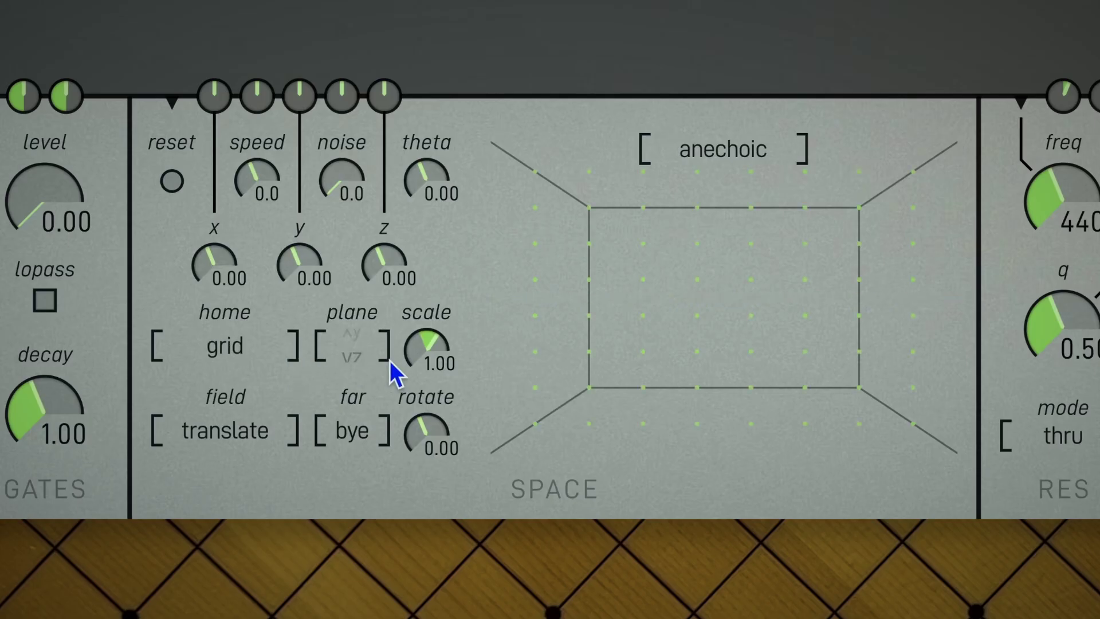
pyautogui.click(389, 360)
pyautogui.click(390, 360)
pyautogui.click(390, 360)
pyautogui.click(390, 360)
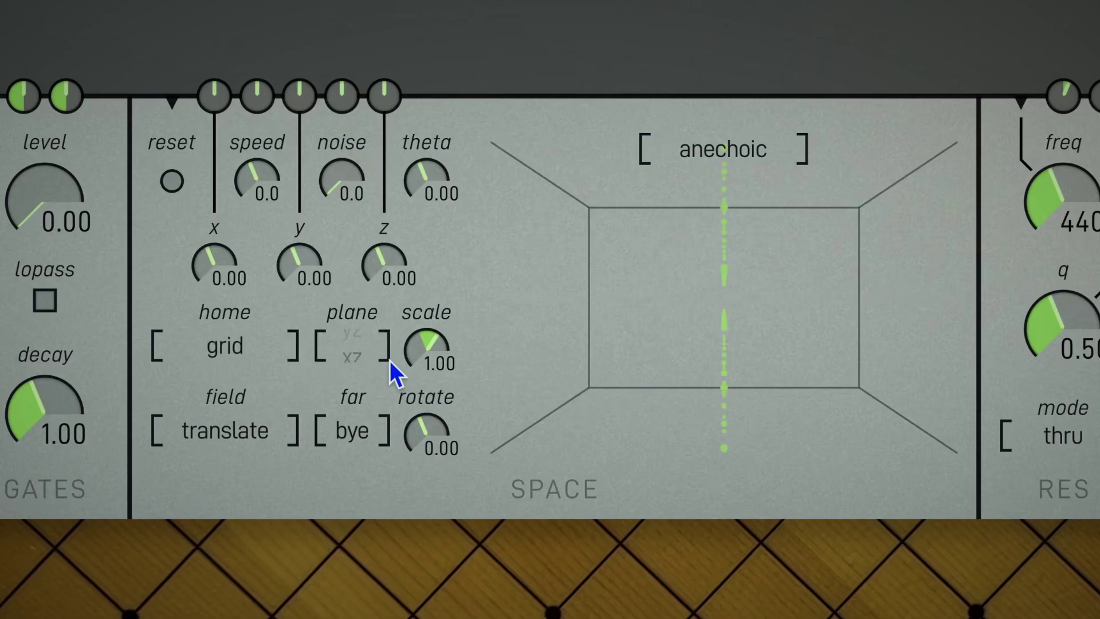
pyautogui.click(390, 360)
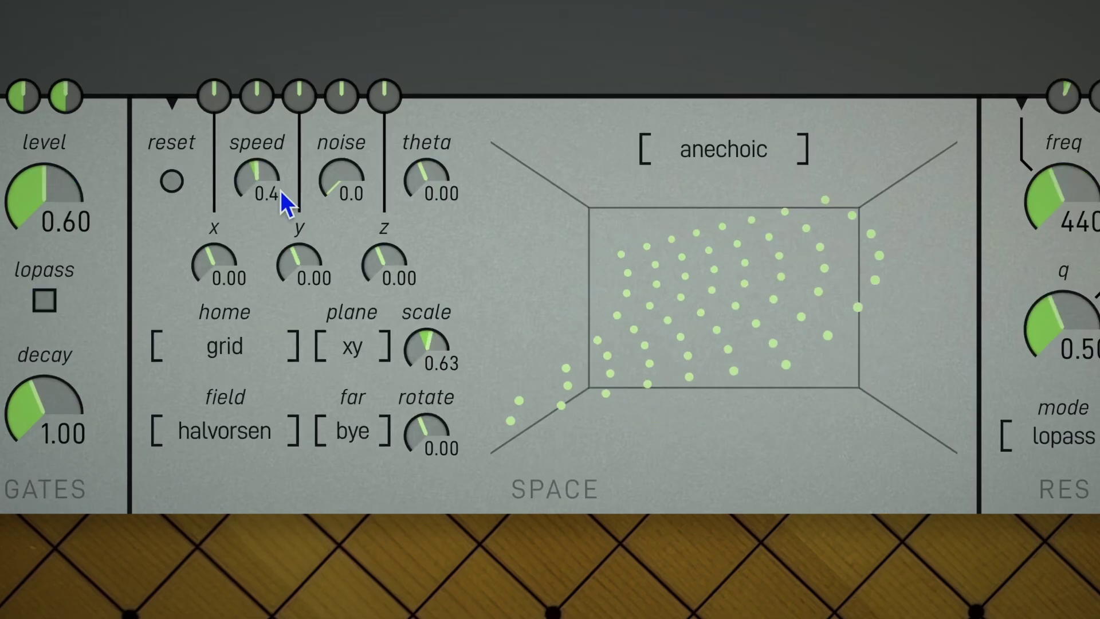
pyautogui.moveTo(280, 190); pyautogui.dragTo(284, 188)
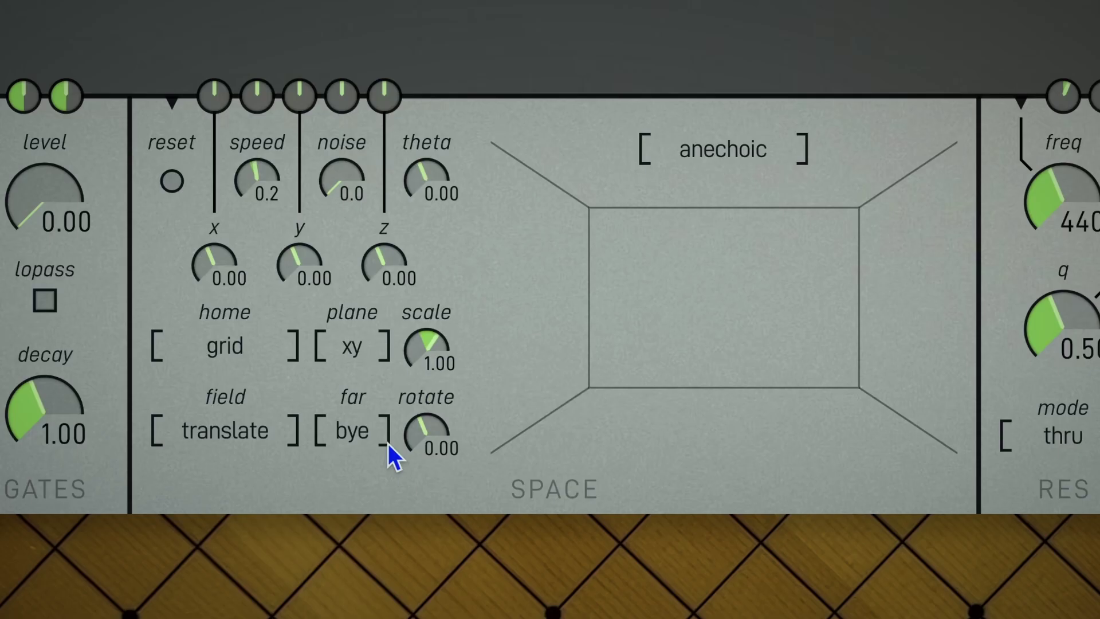
# - Switch the far behaviour from bye to home, flip and rand, then sweep the rotate amount
pyautogui.click(387, 443)
pyautogui.click(387, 444)
pyautogui.click(387, 443)
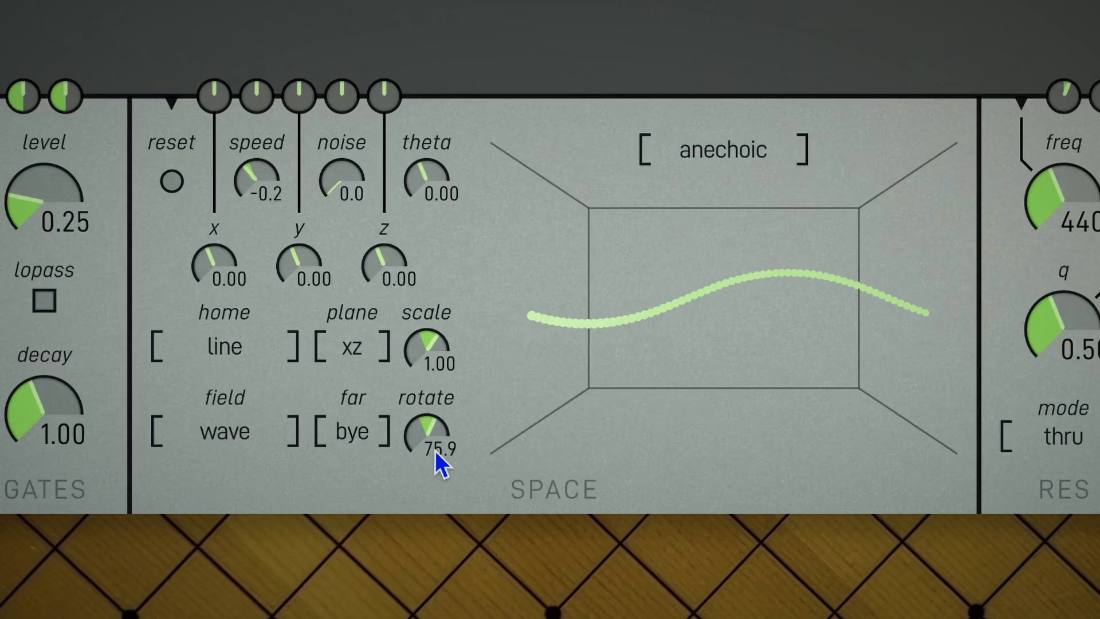
pyautogui.moveTo(435, 451)
pyautogui.mouseDown()
pyautogui.moveTo(421, 473)
pyautogui.moveTo(445, 438)
pyautogui.mouseUp()
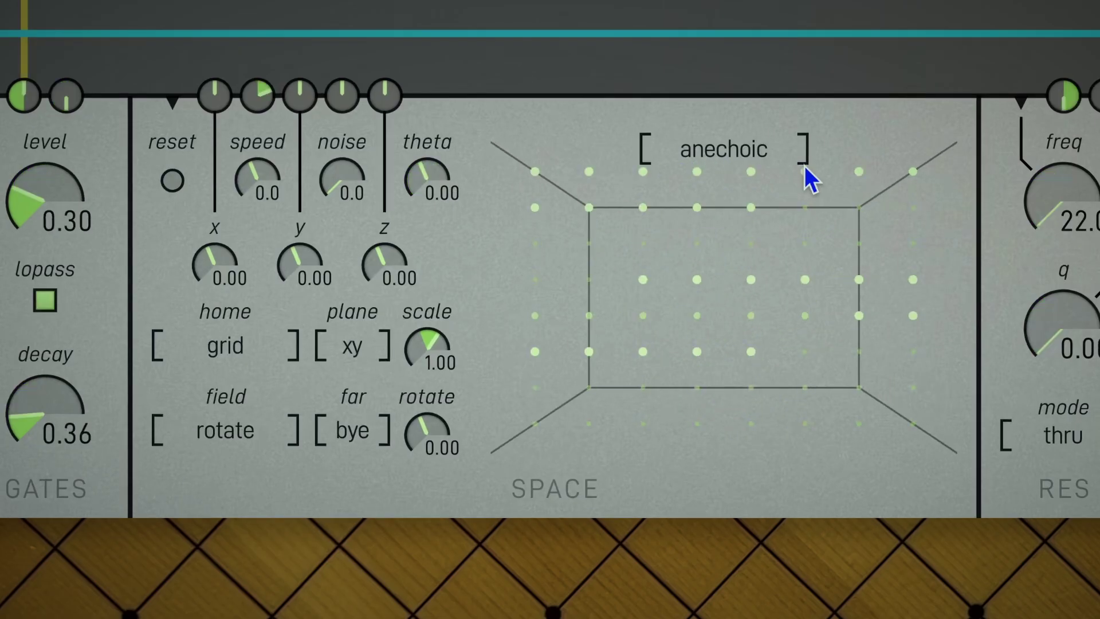
pyautogui.click(805, 168)
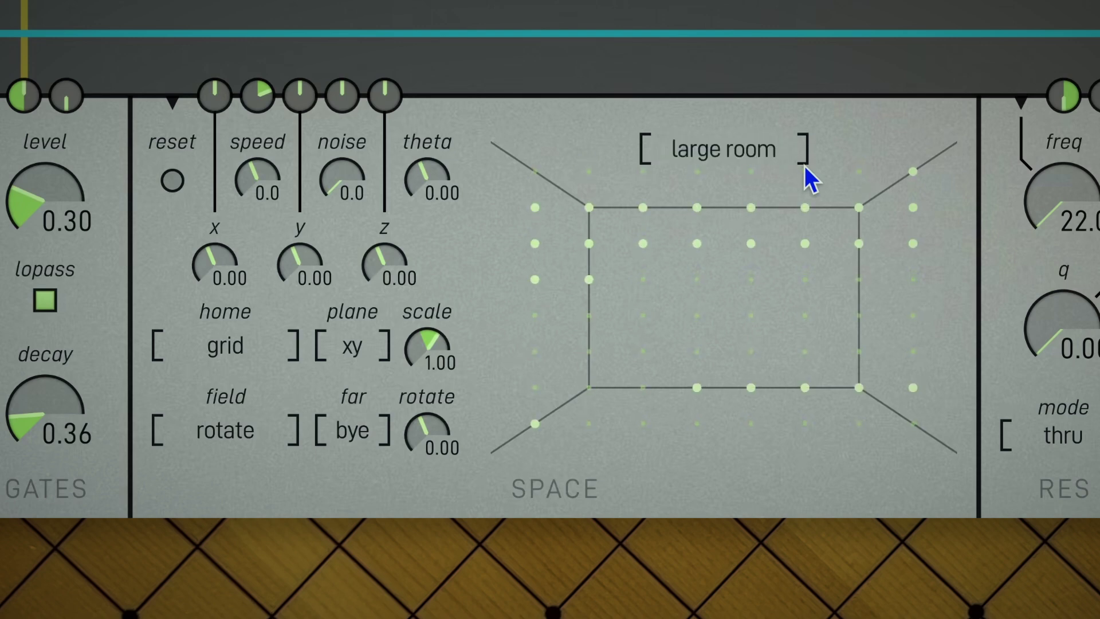
pyautogui.click(805, 167)
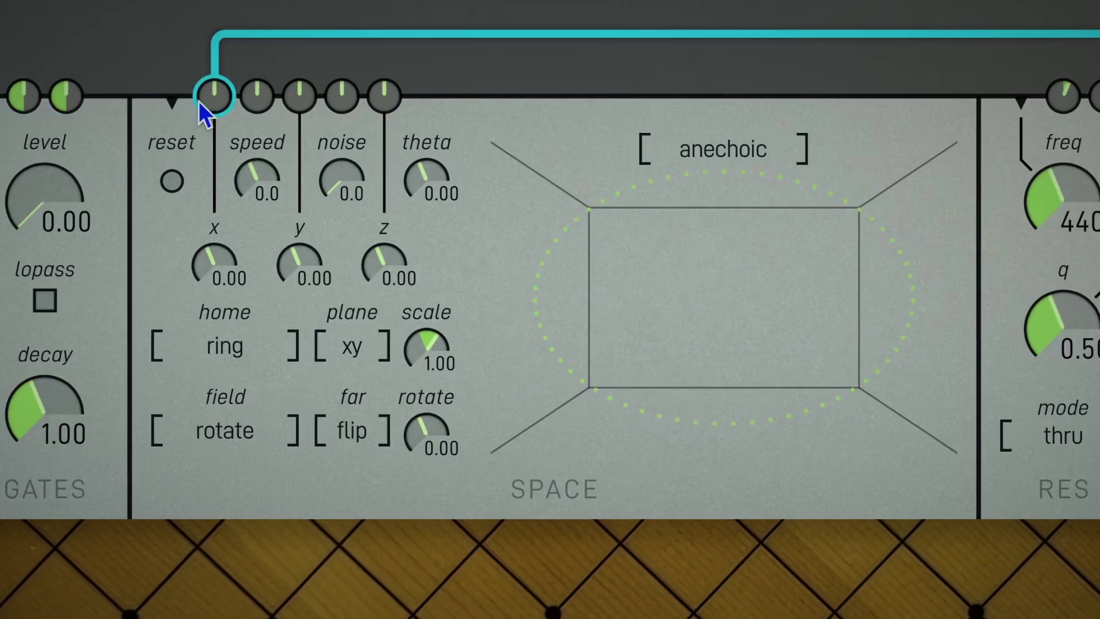
# - Move the teal cable to the y then z input, set offset near 1.03 and hi scale 0.92
pyautogui.moveTo(199, 102); pyautogui.dragTo(307, 103)
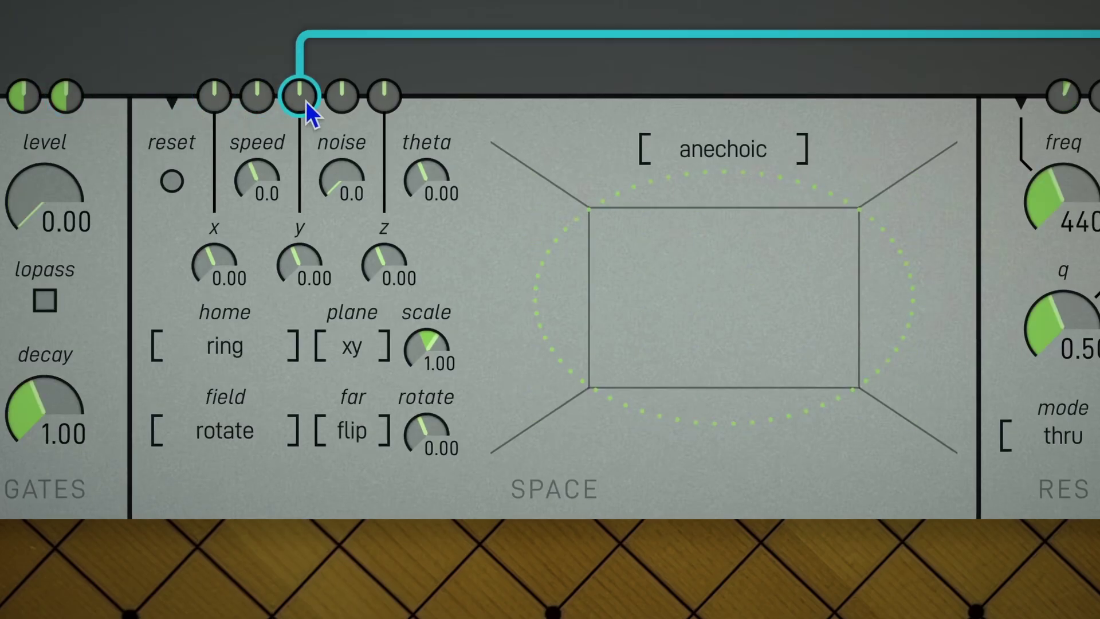
pyautogui.moveTo(213, 109); pyautogui.dragTo(401, 104)
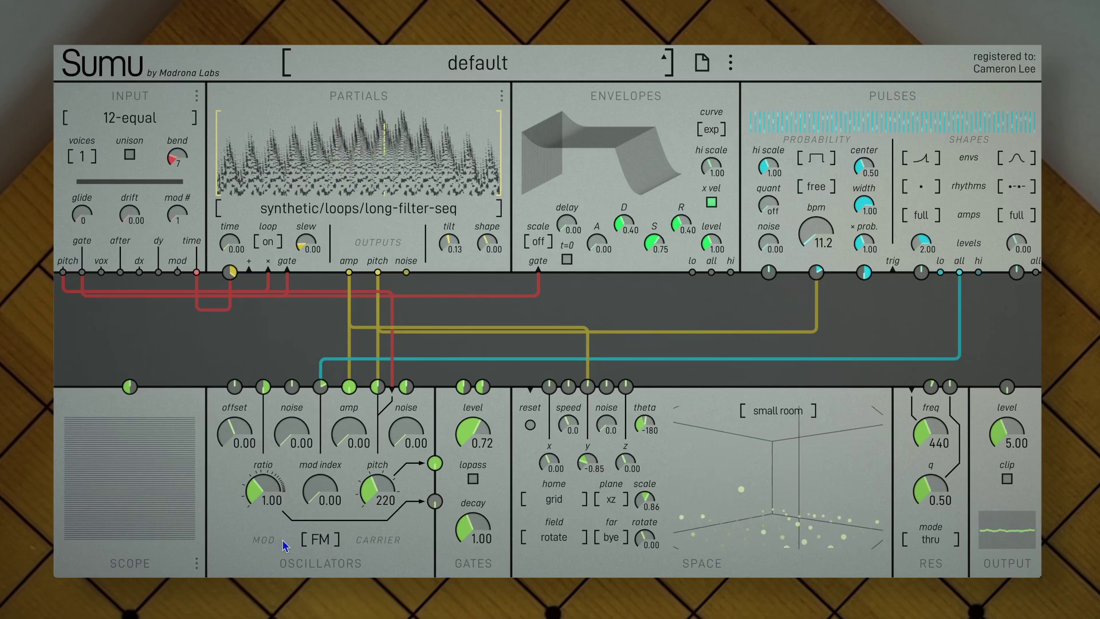
pyautogui.moveTo(248, 458); pyautogui.dragTo(248, 453)
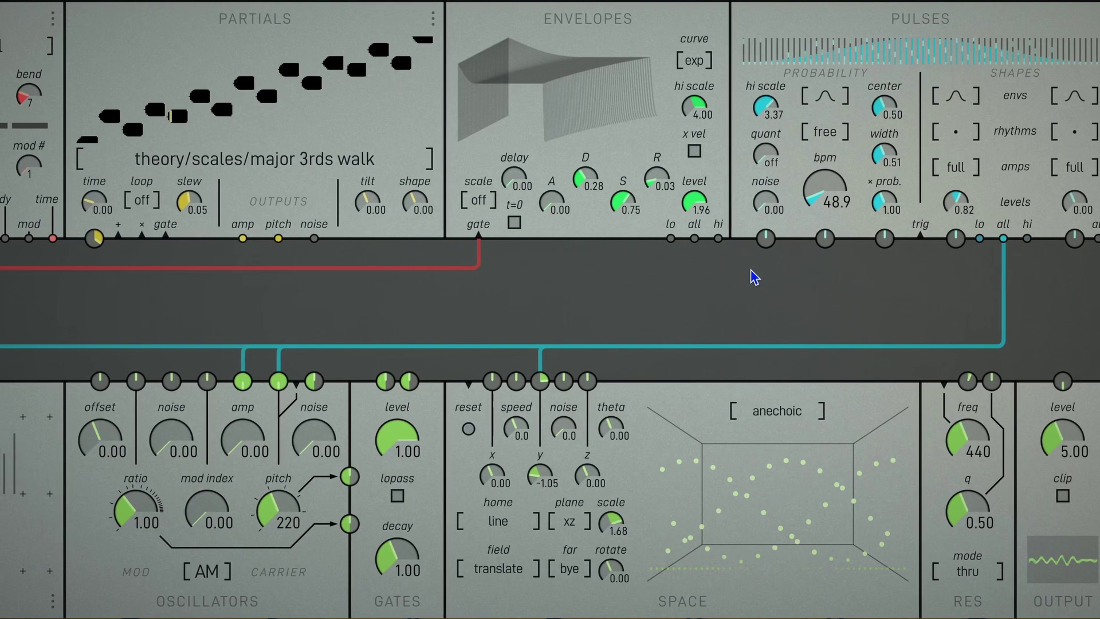
pyautogui.moveTo(773, 108); pyautogui.dragTo(800, 139)
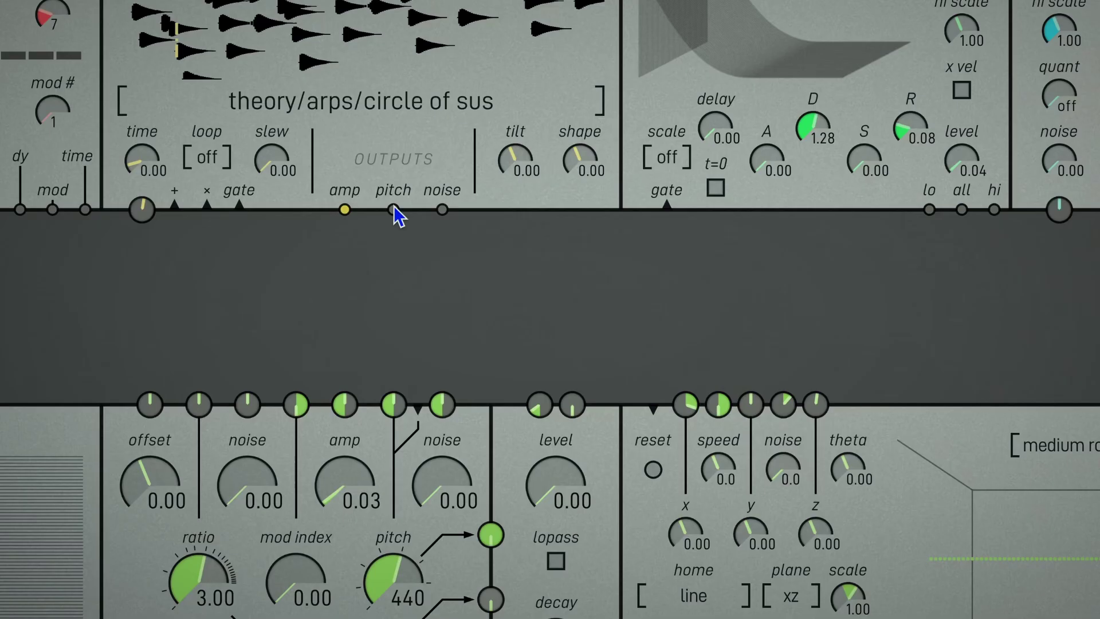
# - Run a cable from the partials' pitch output into the Space y input jack
pyautogui.moveTo(393, 210); pyautogui.dragTo(767, 264)
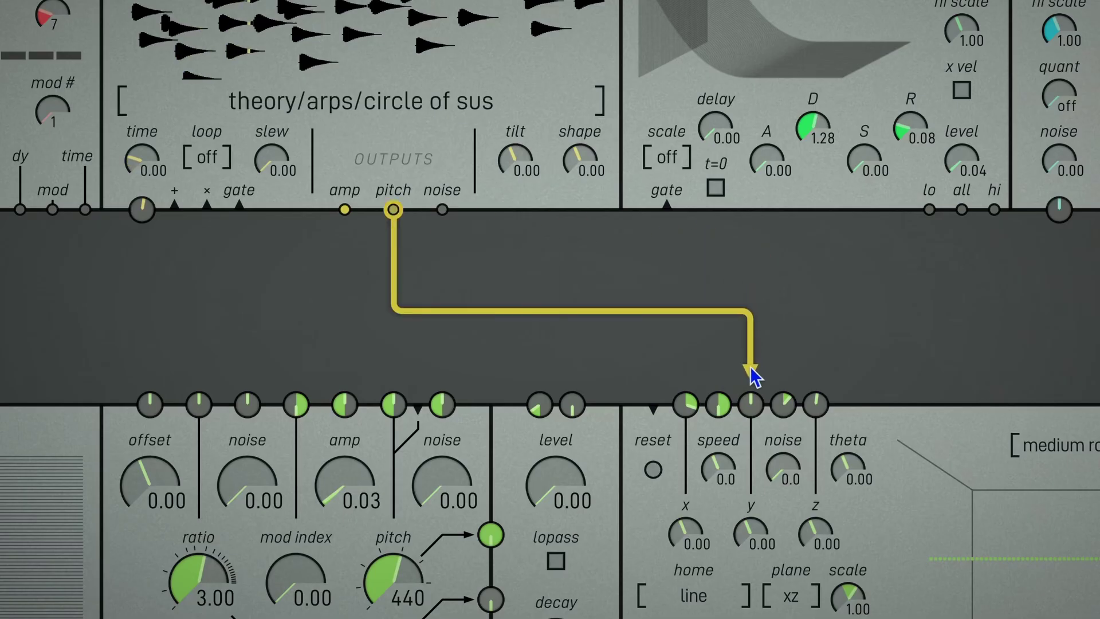
pyautogui.moveTo(754, 375); pyautogui.dragTo(751, 404)
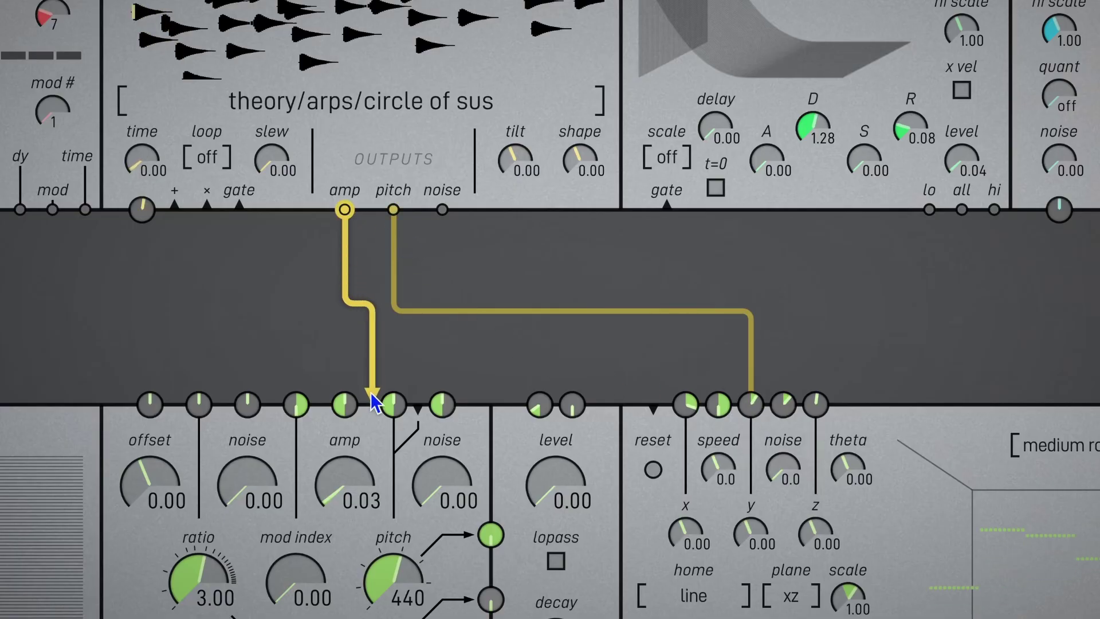
# - Patch the partials amp output to the oscillator amp, gates level and envelope gate inputs
pyautogui.moveTo(372, 395)
pyautogui.mouseDown()
pyautogui.moveTo(354, 384)
pyautogui.moveTo(387, 408)
pyautogui.mouseUp()
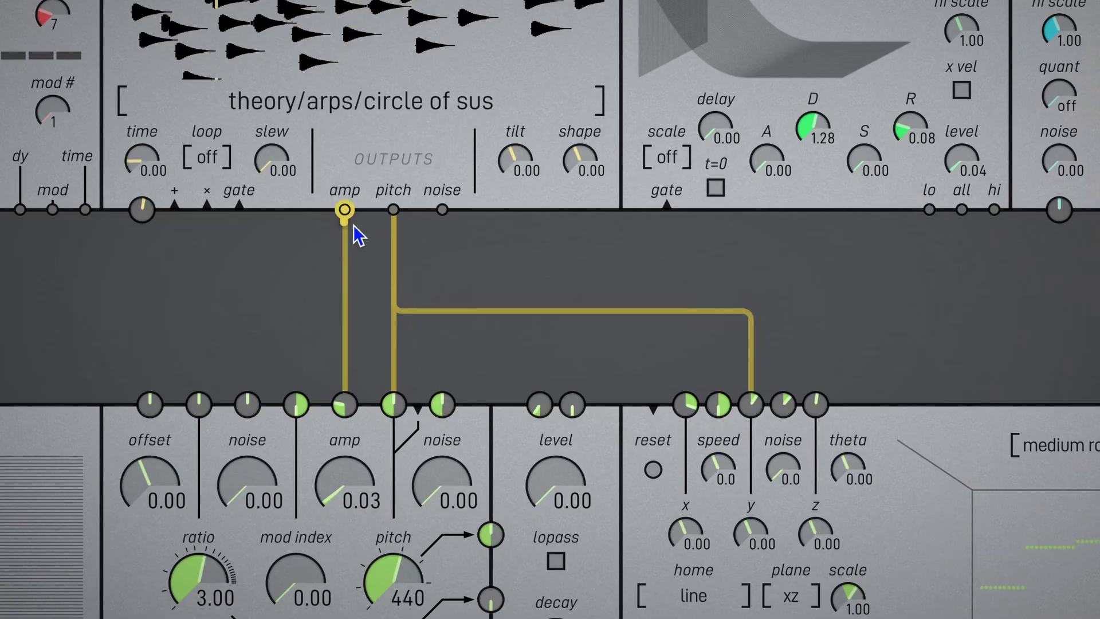
pyautogui.moveTo(353, 226); pyautogui.dragTo(539, 405)
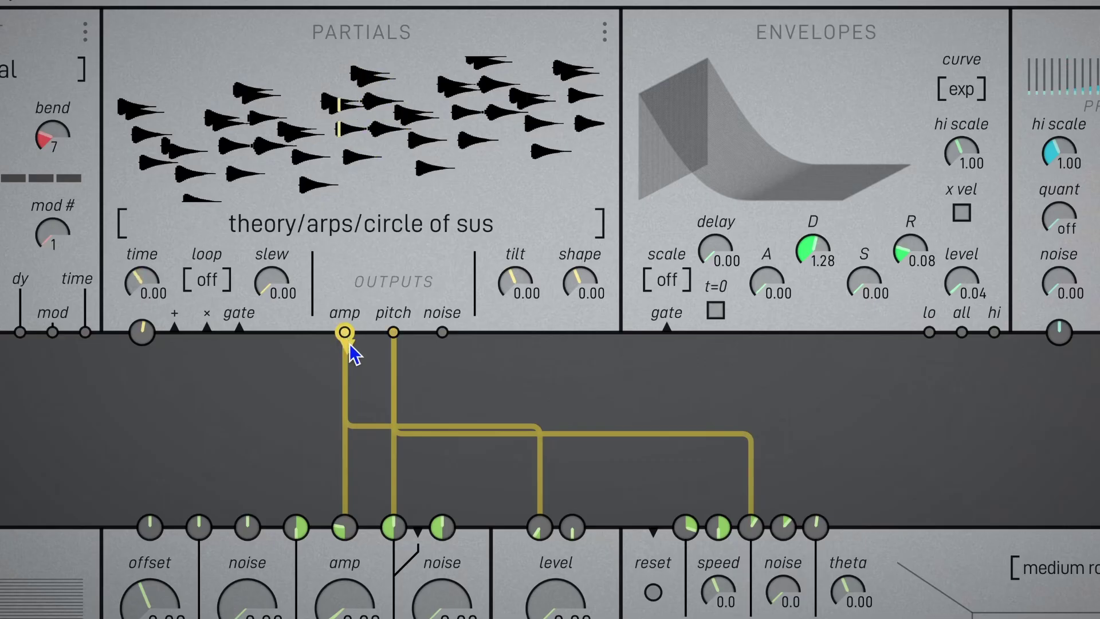
pyautogui.moveTo(350, 344); pyautogui.dragTo(668, 339)
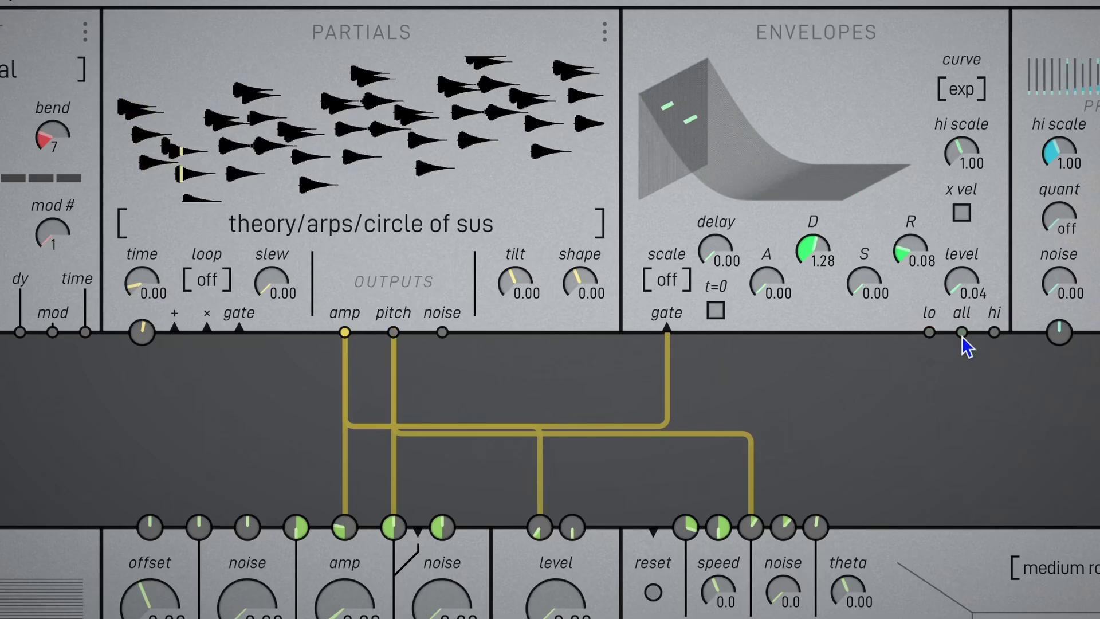
# - Cable the envelope output into Space speed, patch partials amp toward level, and add slight slew
pyautogui.moveTo(963, 333); pyautogui.dragTo(717, 515)
pyautogui.moveTo(252, 74); pyautogui.dragTo(257, 95)
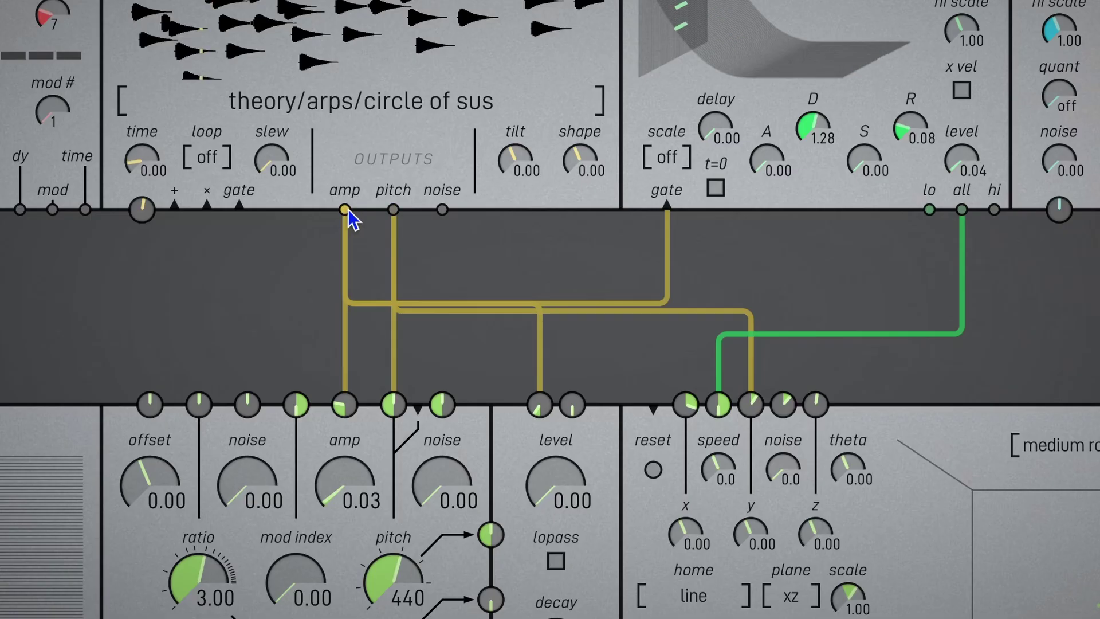
pyautogui.moveTo(346, 210); pyautogui.dragTo(659, 412)
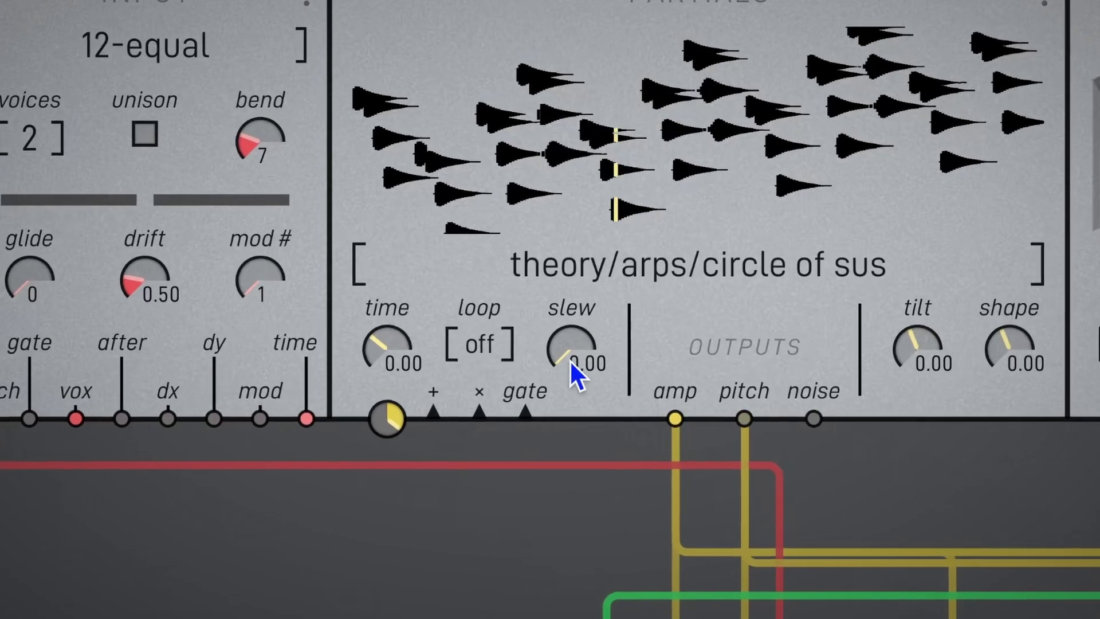
pyautogui.moveTo(573, 367)
pyautogui.mouseDown()
pyautogui.moveTo(594, 307)
pyautogui.moveTo(587, 373)
pyautogui.mouseUp()
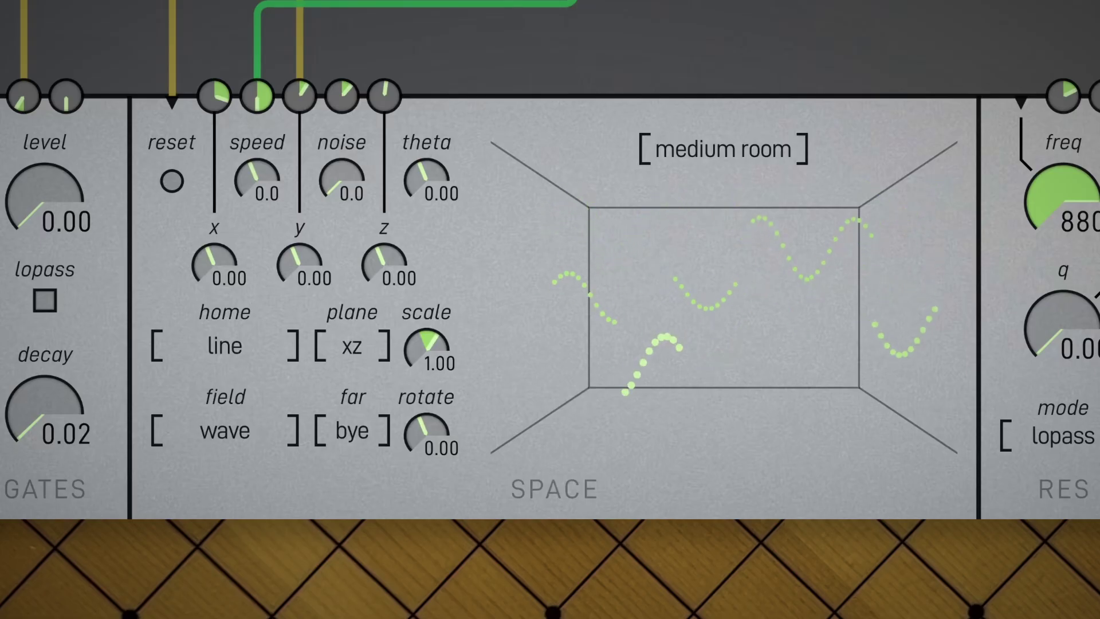
# - Step the Space field from wave through translate to rotate, then repatch the envelope cable into Space
pyautogui.click(290, 433)
pyautogui.click(291, 434)
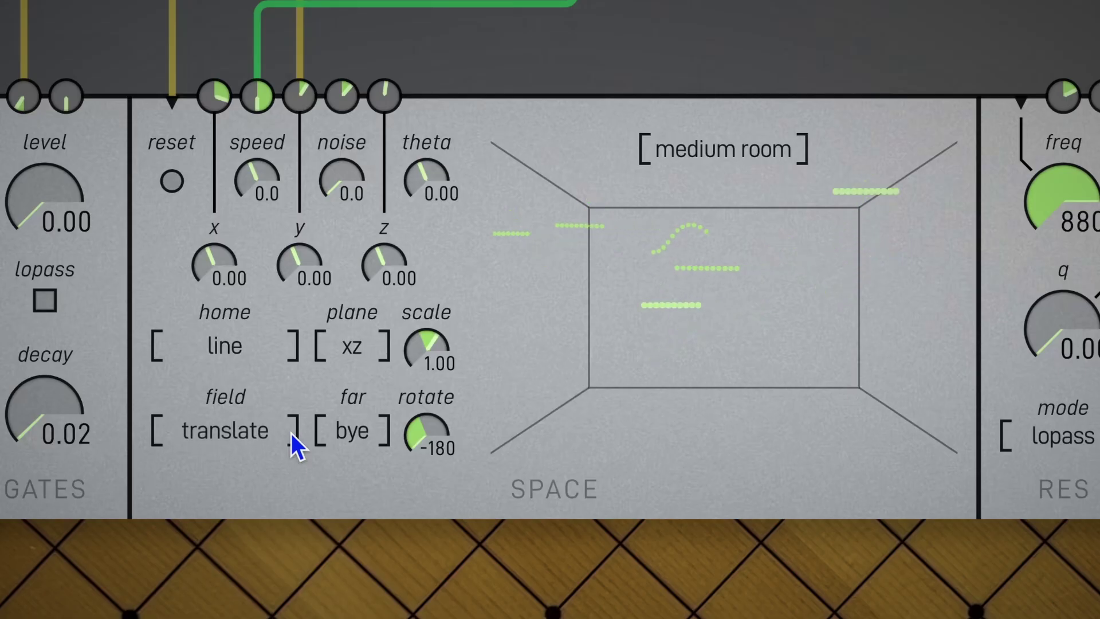
pyautogui.click(291, 434)
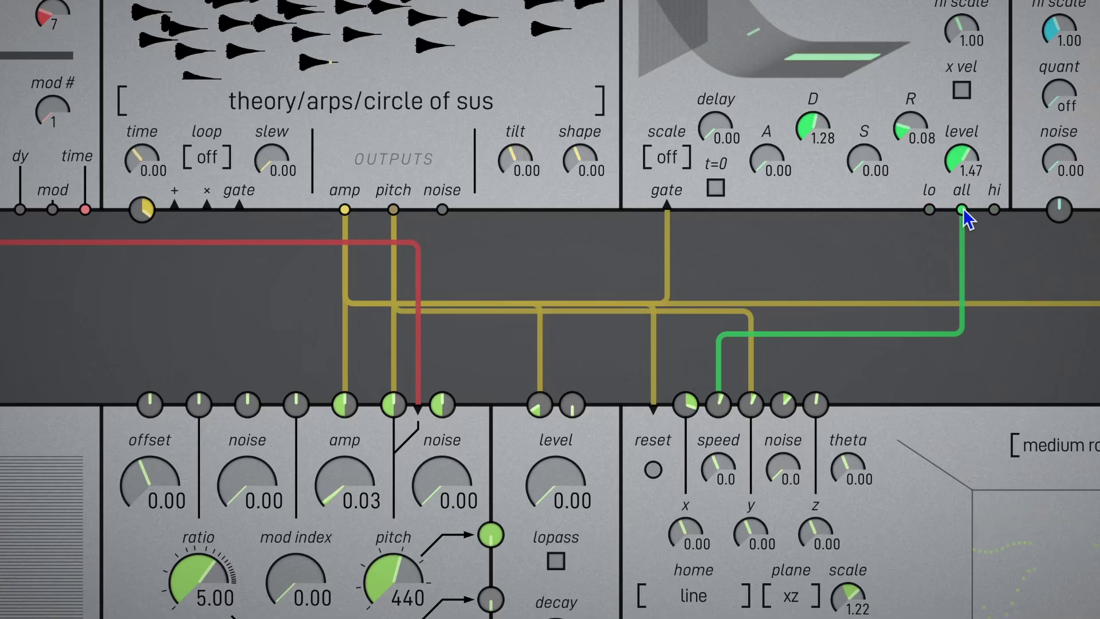
pyautogui.moveTo(962, 211); pyautogui.dragTo(302, 407)
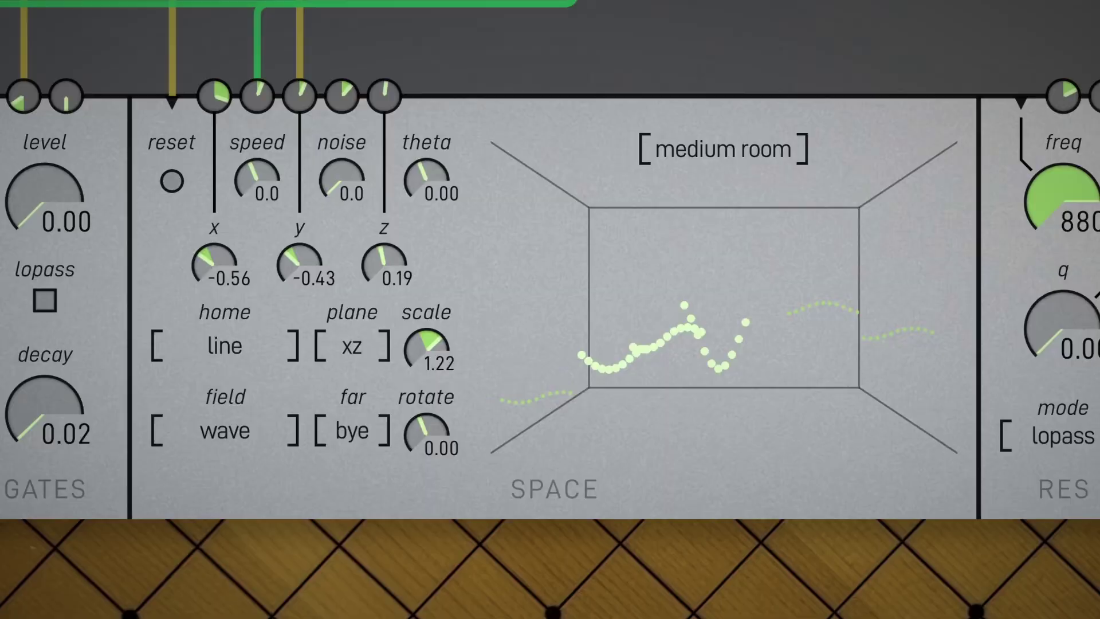
# - Run a cable from the partials' pitch output into the Space z input jack
pyautogui.moveTo(393, 209); pyautogui.dragTo(817, 405)
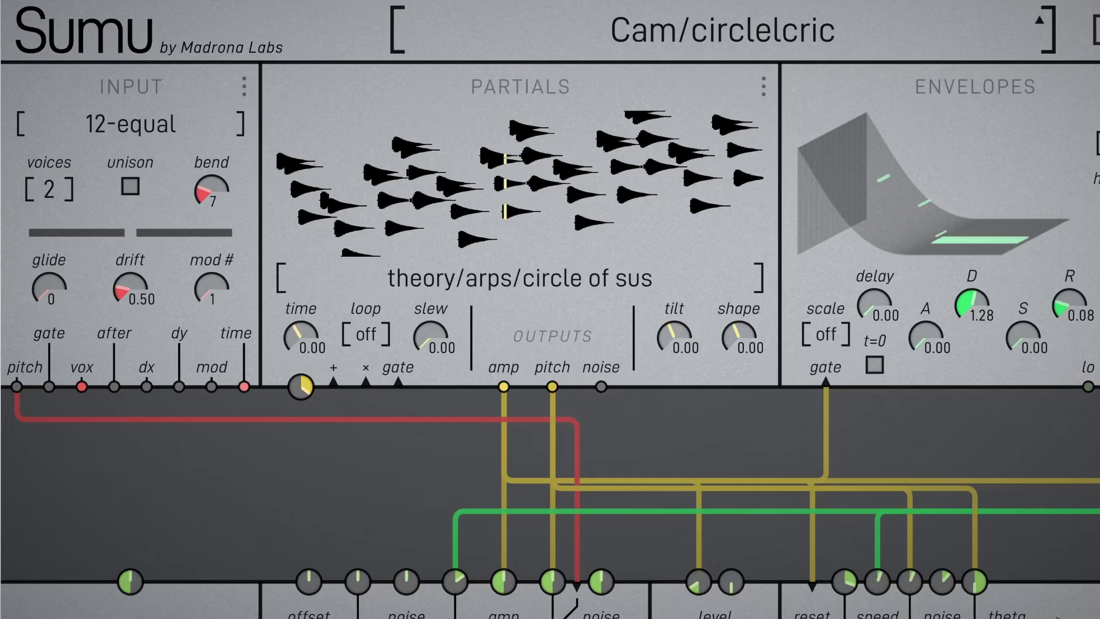
# - Raise the partials slew, then turn Space theta up and back down toward zero
pyautogui.moveTo(442, 343); pyautogui.dragTo(442, 358)
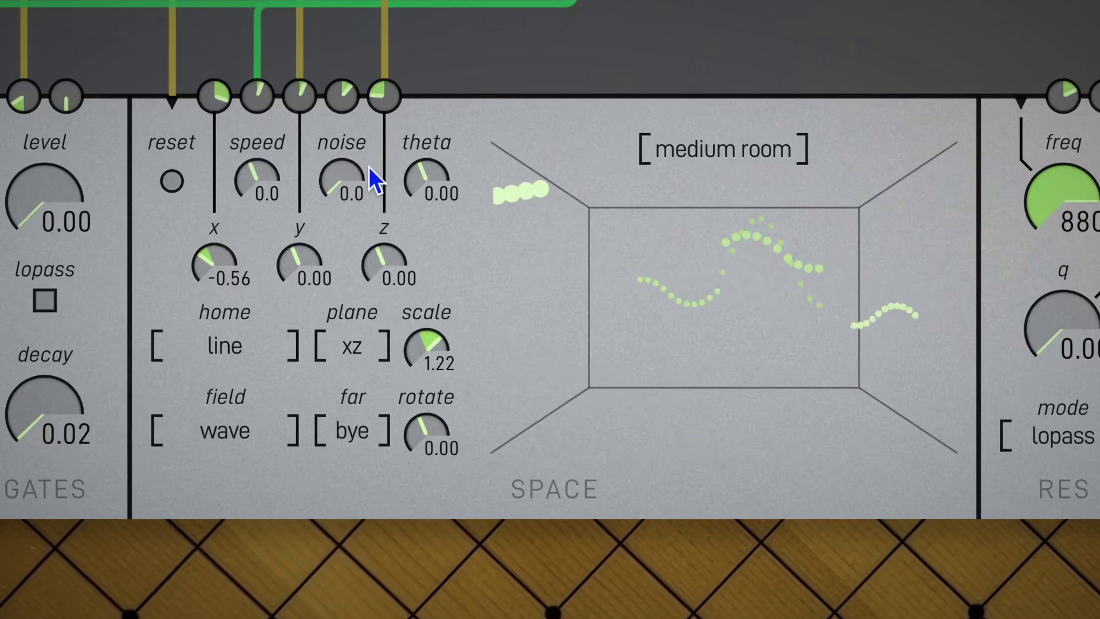
pyautogui.moveTo(426, 180); pyautogui.dragTo(384, 111)
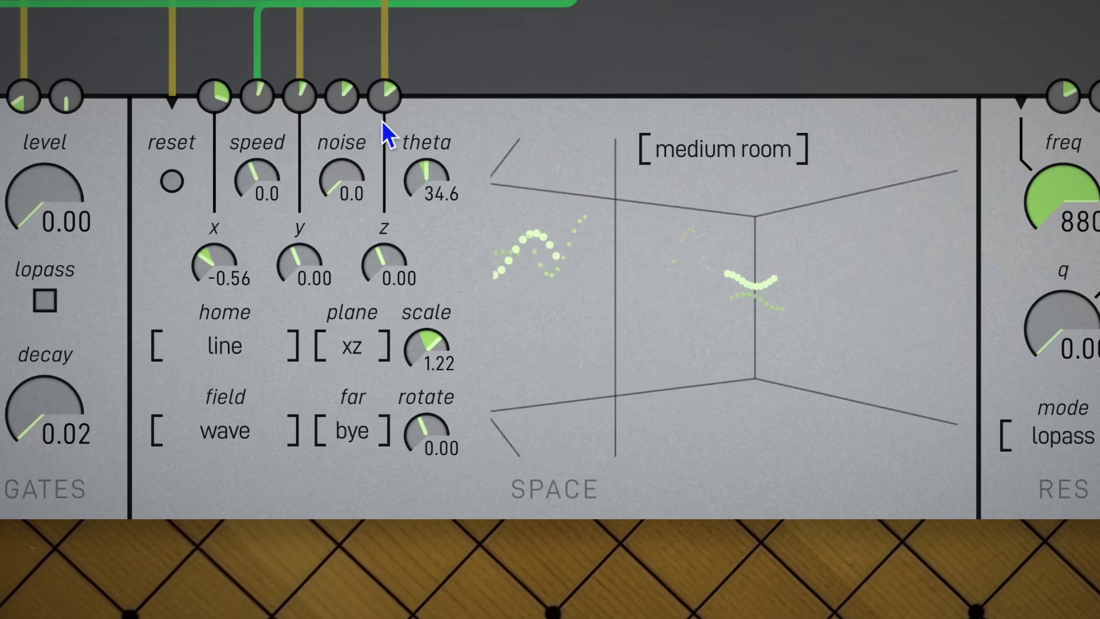
pyautogui.moveTo(413, 160); pyautogui.dragTo(442, 194)
# - Add a sine LFO to the SPACE theta with rate 0.034 and amount 0.217
pyautogui.rightClick(441, 196)
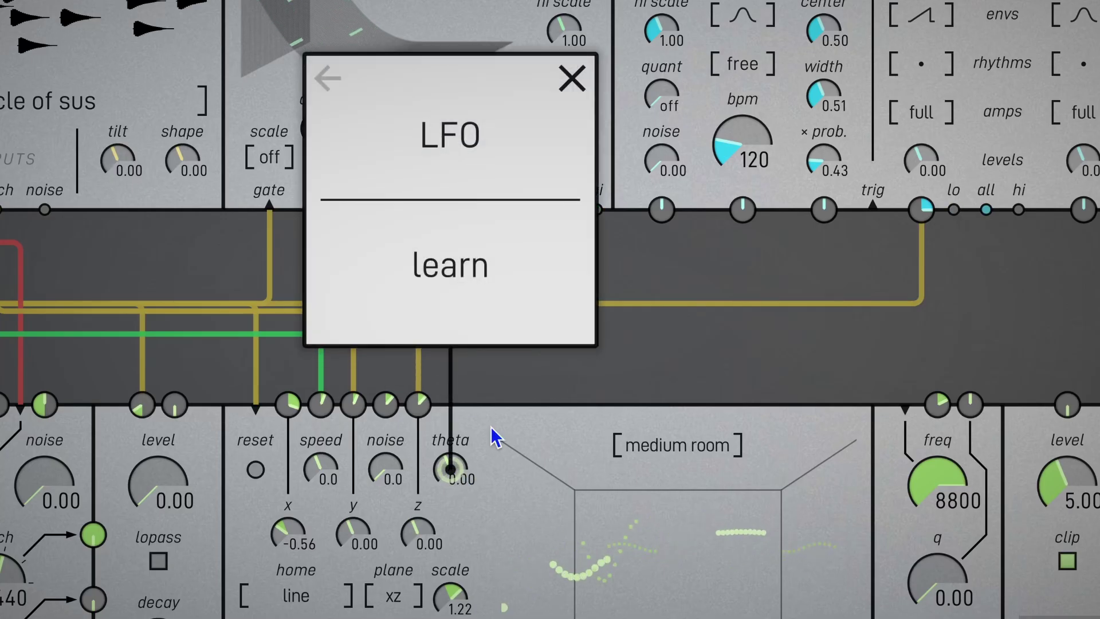
pyautogui.click(514, 178)
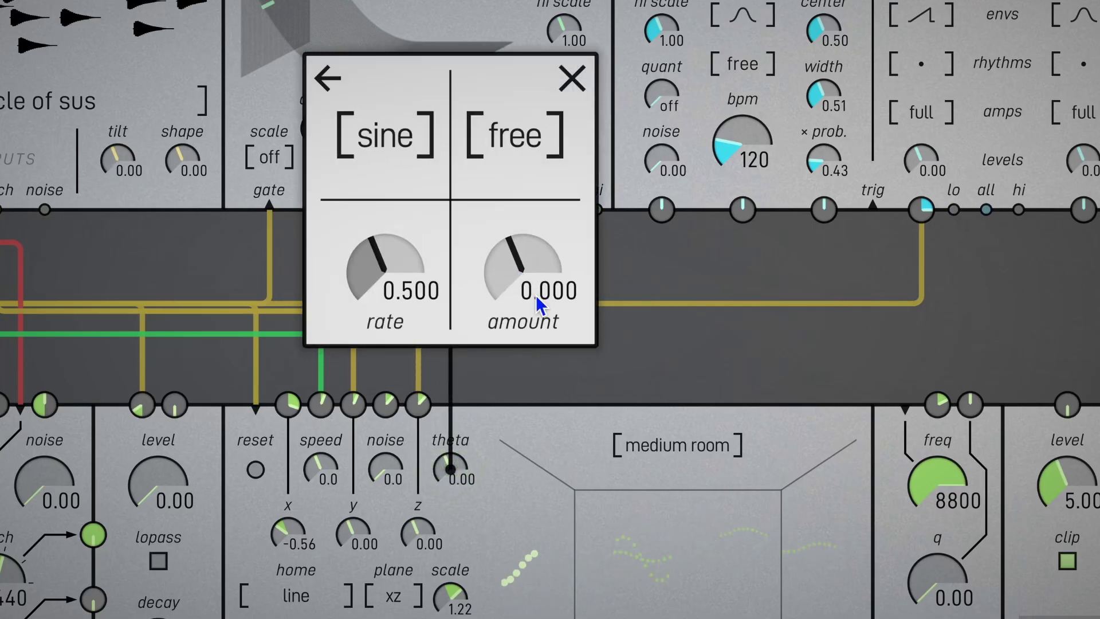
pyautogui.moveTo(535, 295); pyautogui.dragTo(540, 287)
pyautogui.moveTo(410, 295)
pyautogui.mouseDown()
pyautogui.moveTo(405, 319)
pyautogui.moveTo(412, 314)
pyautogui.mouseUp()
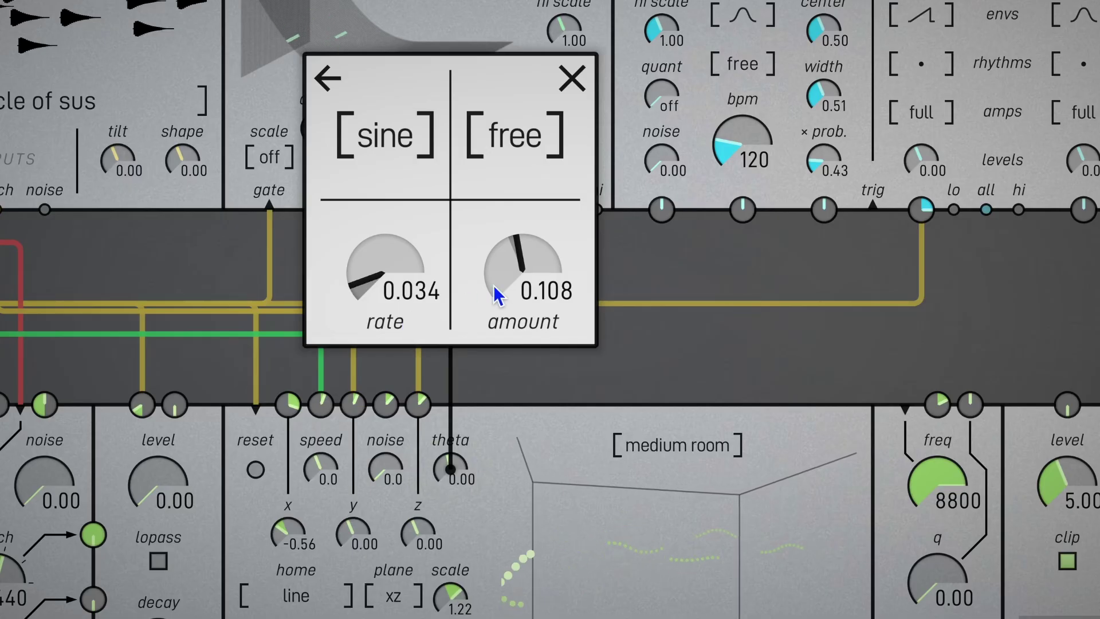
pyautogui.moveTo(497, 299); pyautogui.dragTo(543, 291)
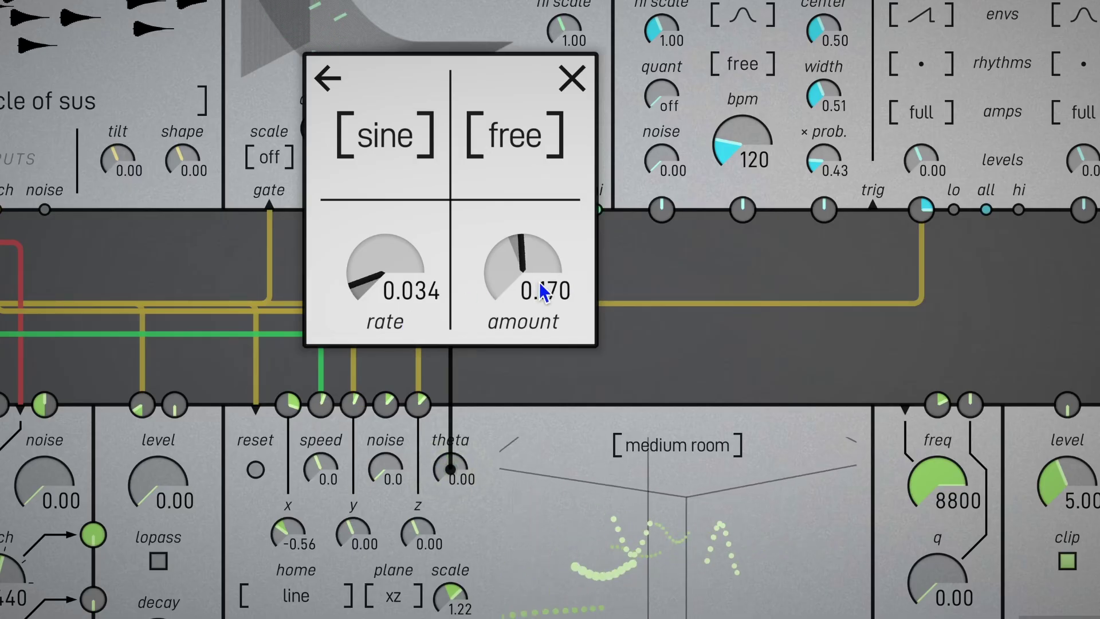
pyautogui.moveTo(543, 291); pyautogui.dragTo(541, 281)
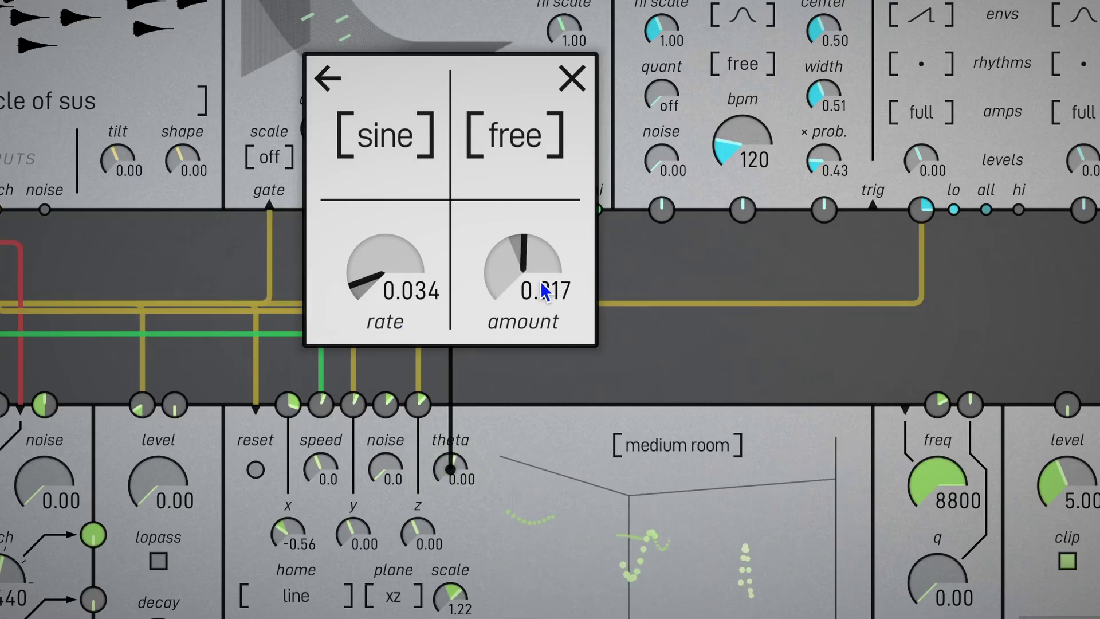
pyautogui.click(678, 263)
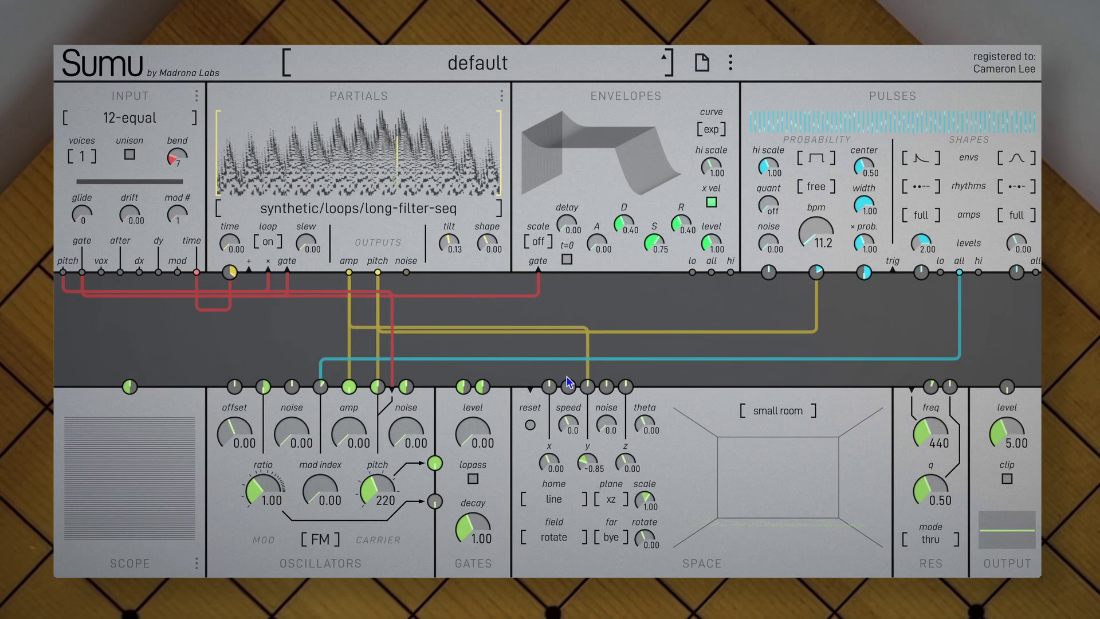
# - Reseat the amp cable on the SPACE y input
pyautogui.moveTo(590, 382); pyautogui.dragTo(591, 374)
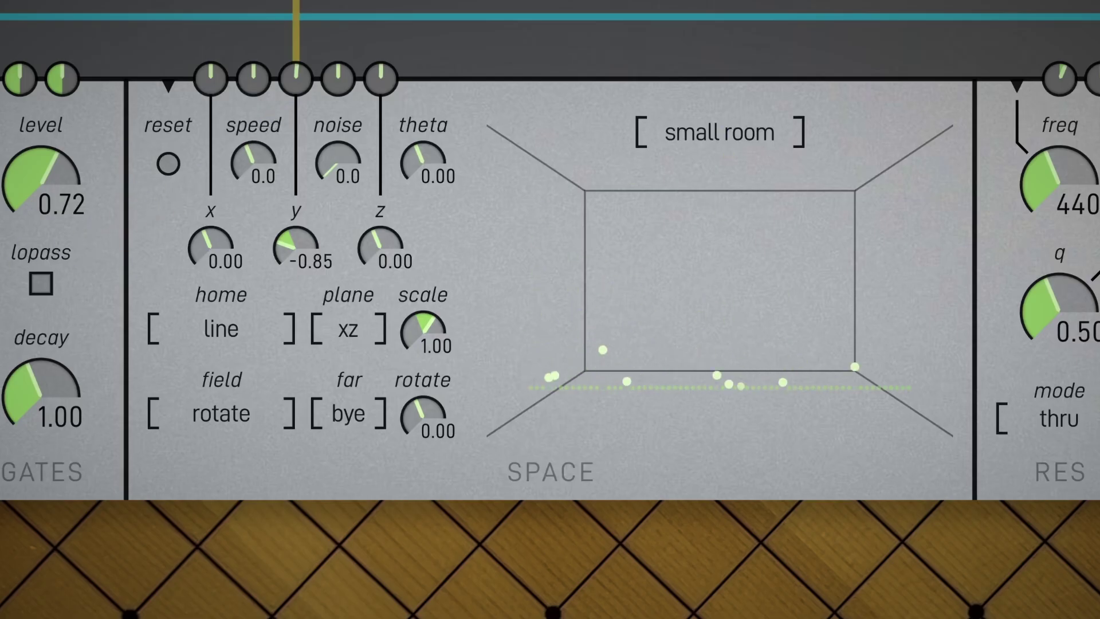
# - Set SPACE home to ring and sweep theta with a saw LFO, amount 1.000, rate 0.052
pyautogui.click(291, 342)
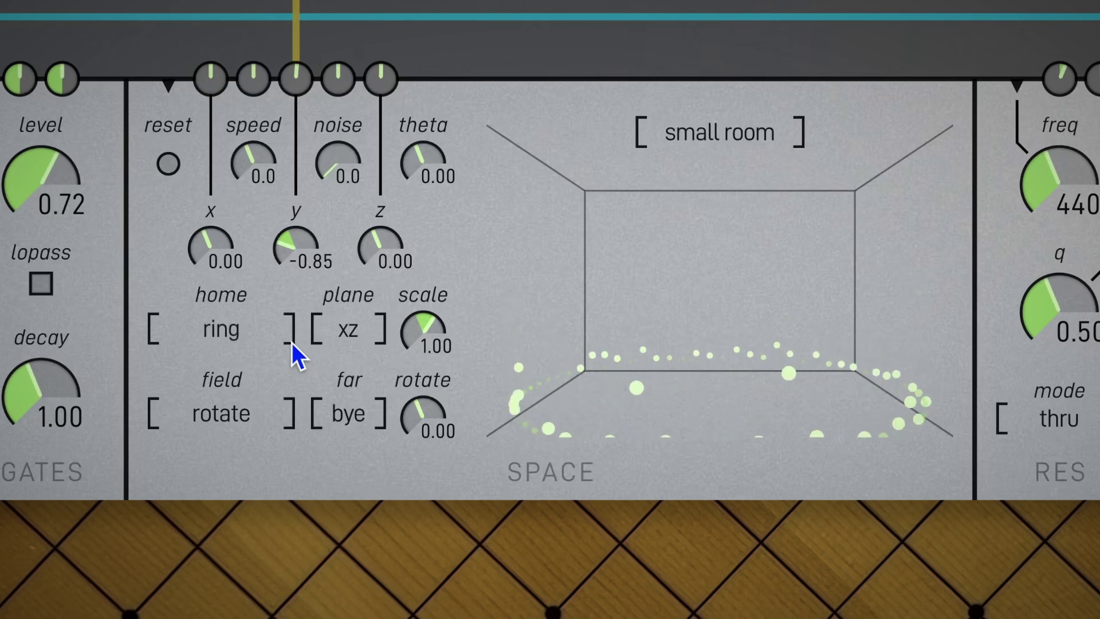
pyautogui.moveTo(446, 174)
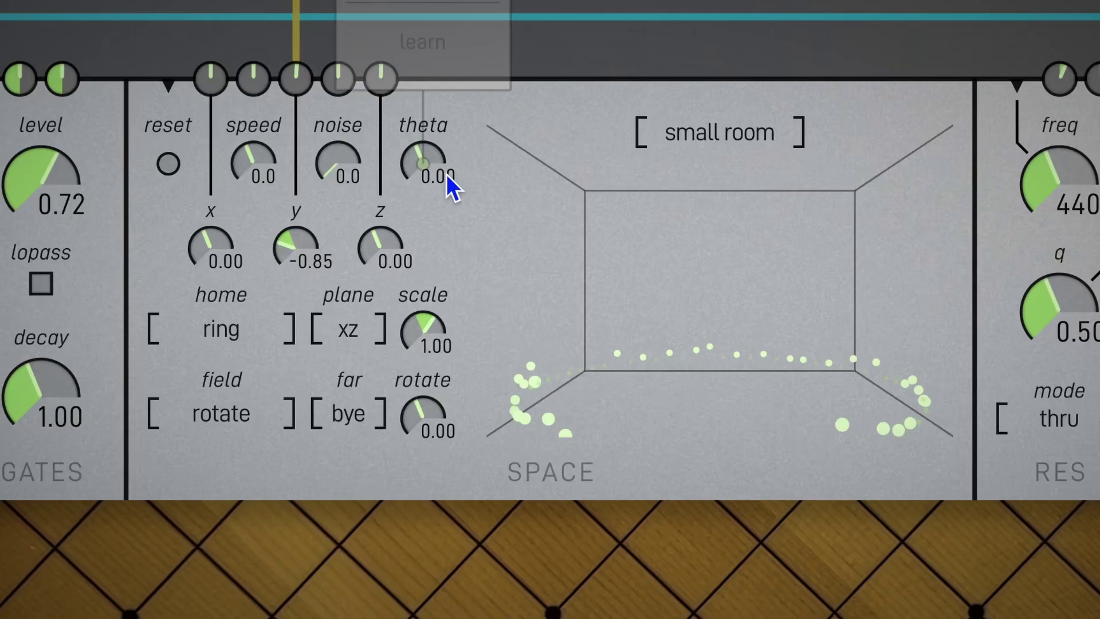
pyautogui.click(456, 131)
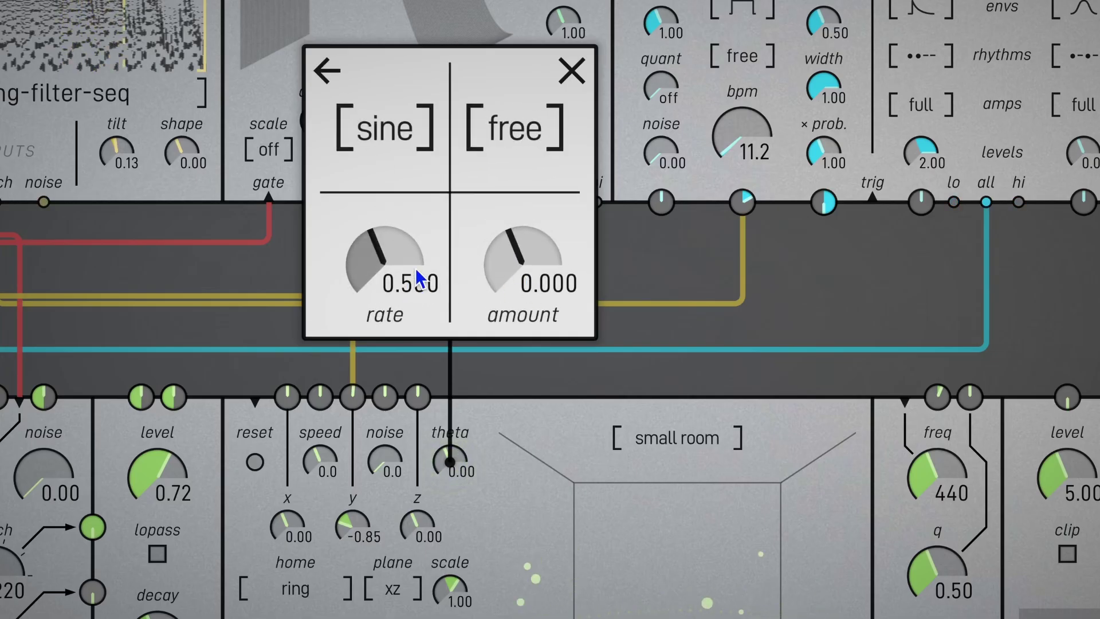
pyautogui.click(428, 143)
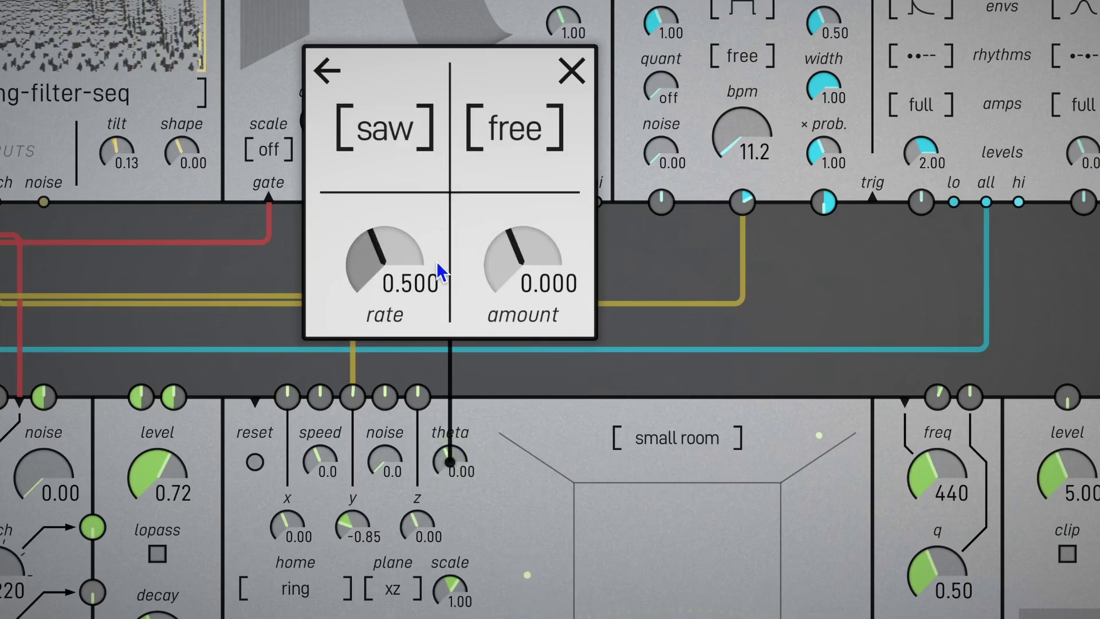
pyautogui.moveTo(539, 281); pyautogui.dragTo(539, 241)
pyautogui.moveTo(404, 285); pyautogui.dragTo(363, 313)
pyautogui.click(486, 486)
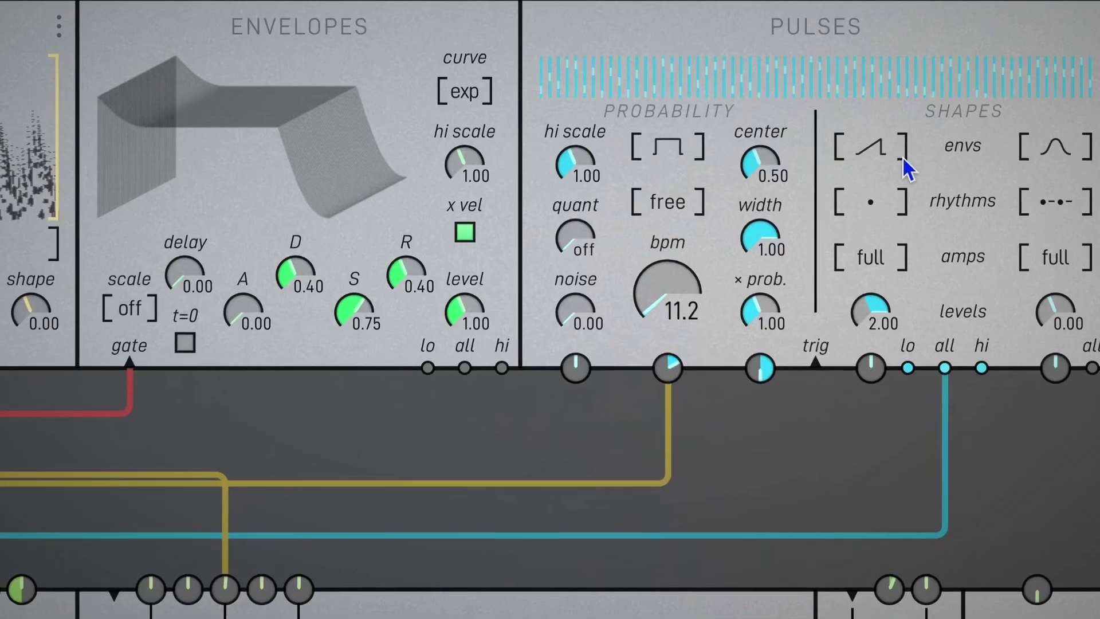
# - Switch the PULSES envelope shape from ramp to the curved shape
pyautogui.click(903, 157)
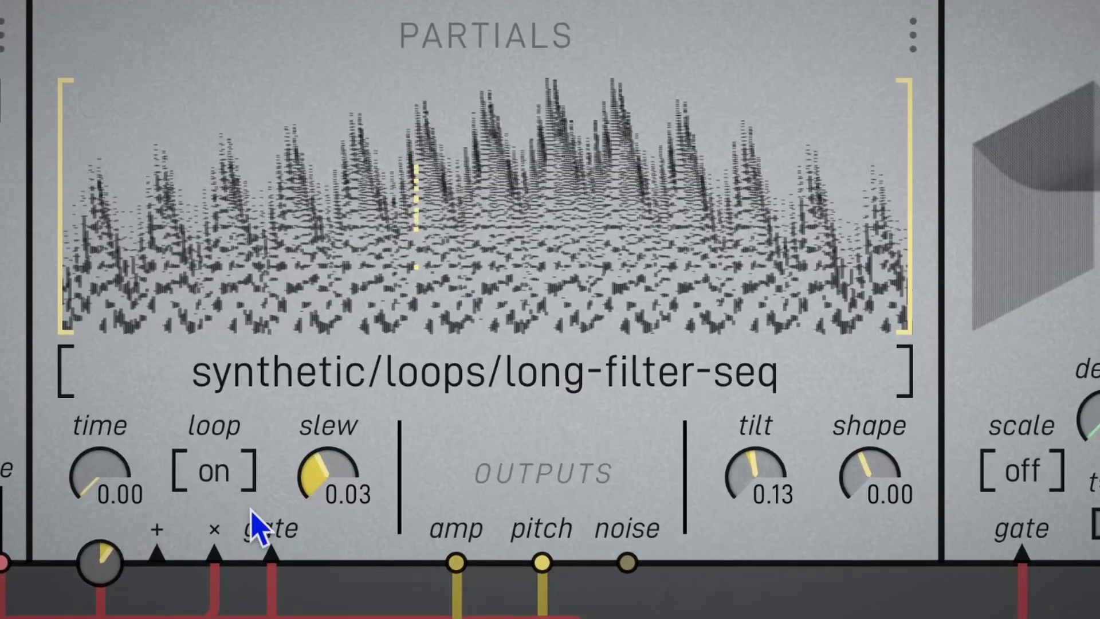
# - Turn the PARTIALS slew knob down to 0.00
pyautogui.moveTo(325, 491); pyautogui.dragTo(329, 553)
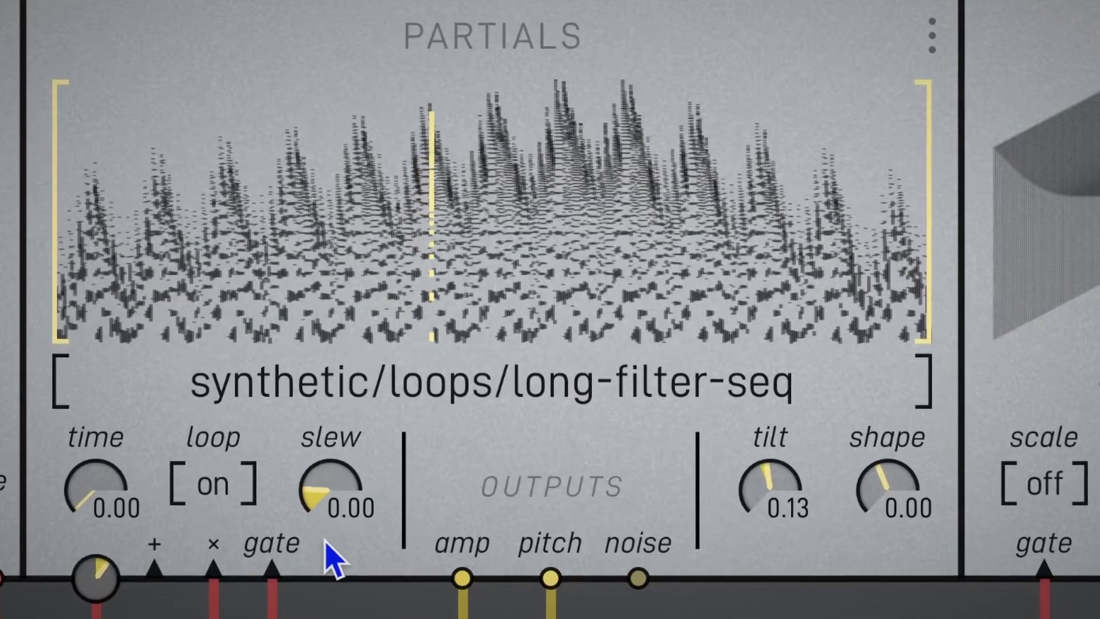